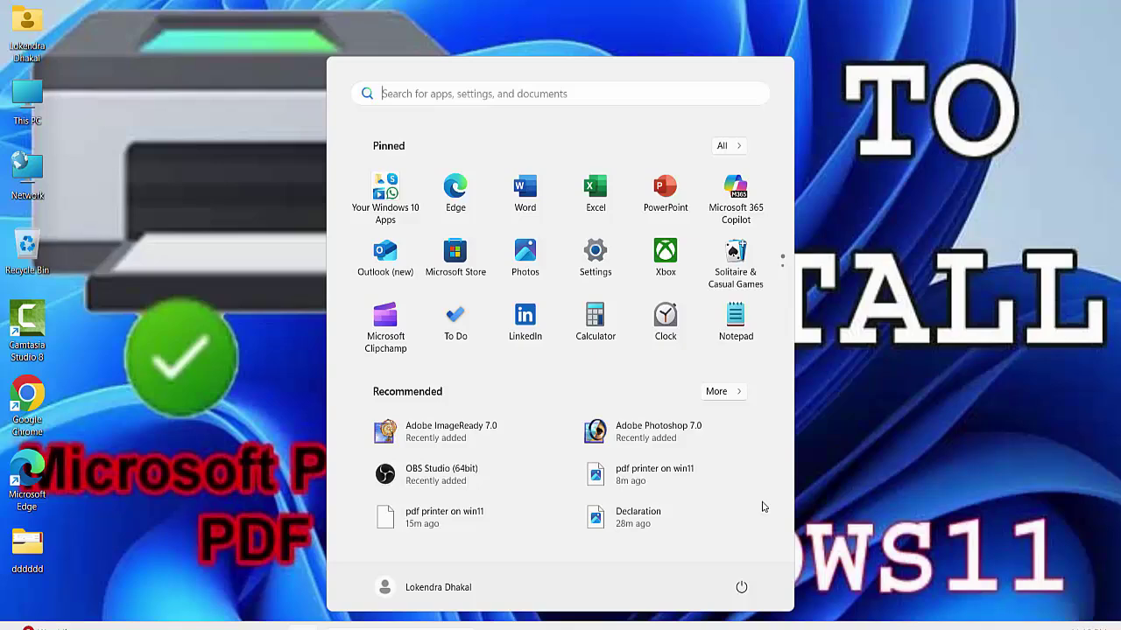
- Search Start for 'turn' and open the 'Turn Windows features on or off' dialog
text(turn)
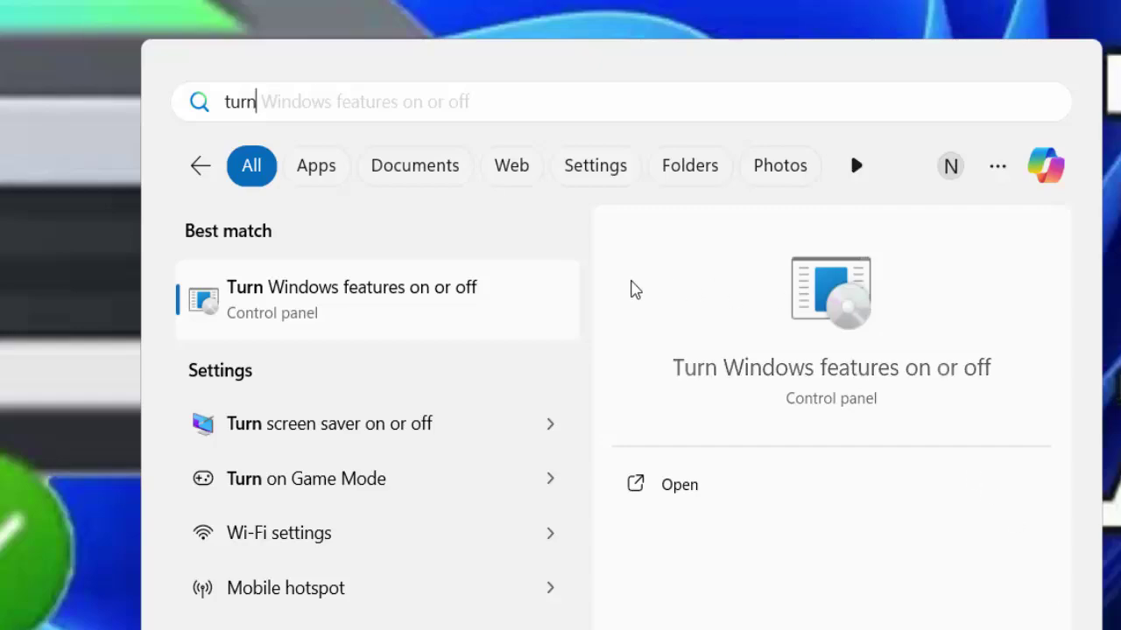
click(452, 313)
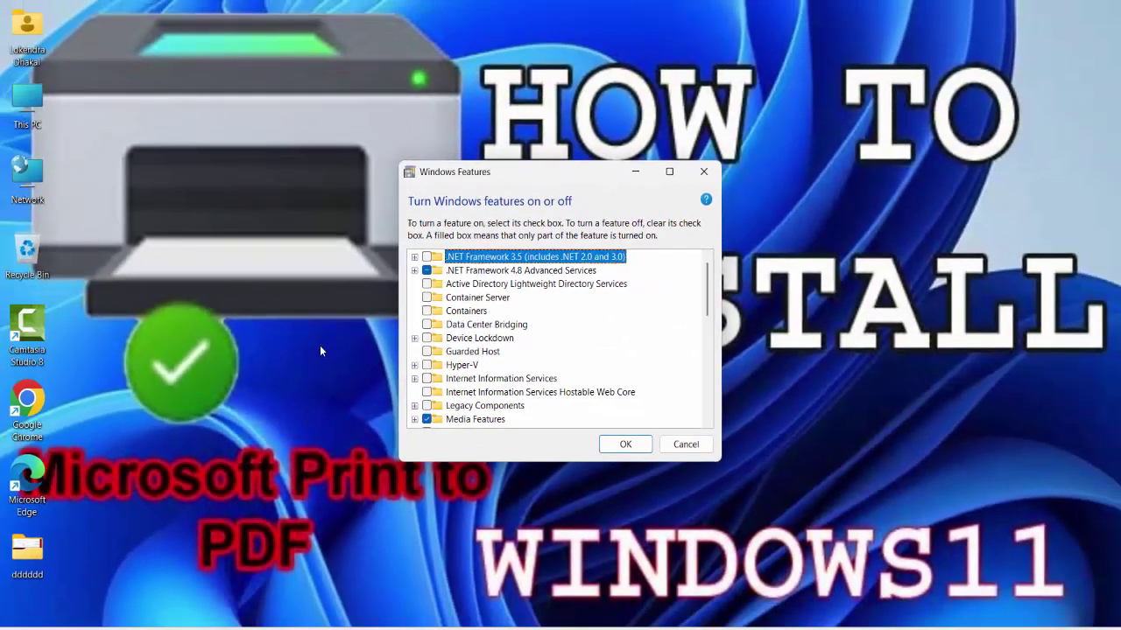
- Launch Control Panel with the Run command 'control' and open Devices and Printers
key(super+r)
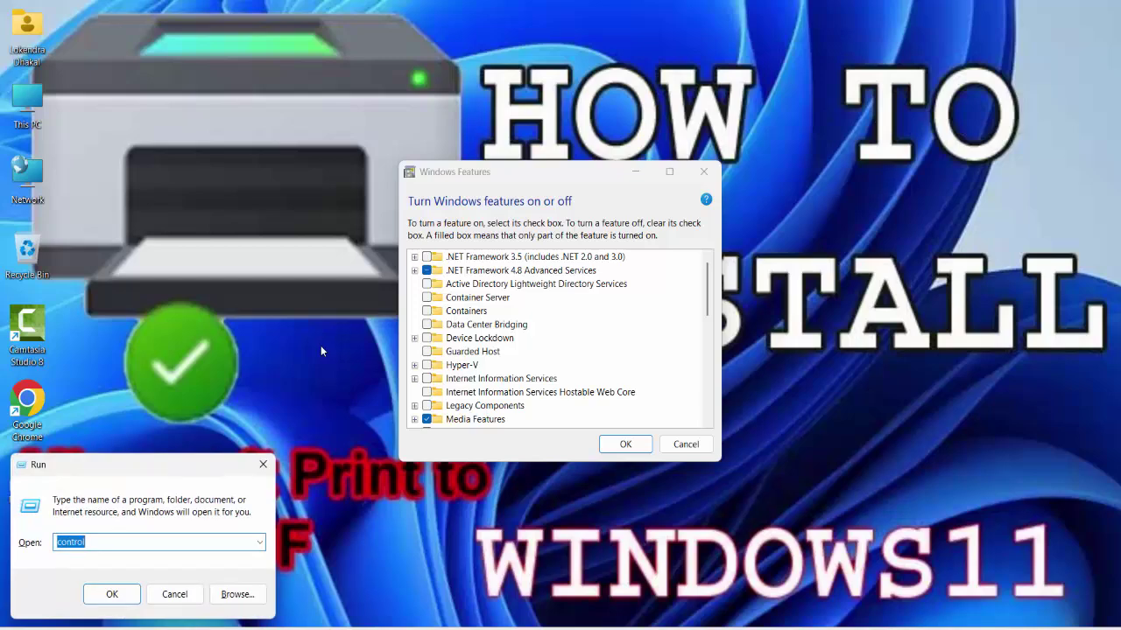
key(Return)
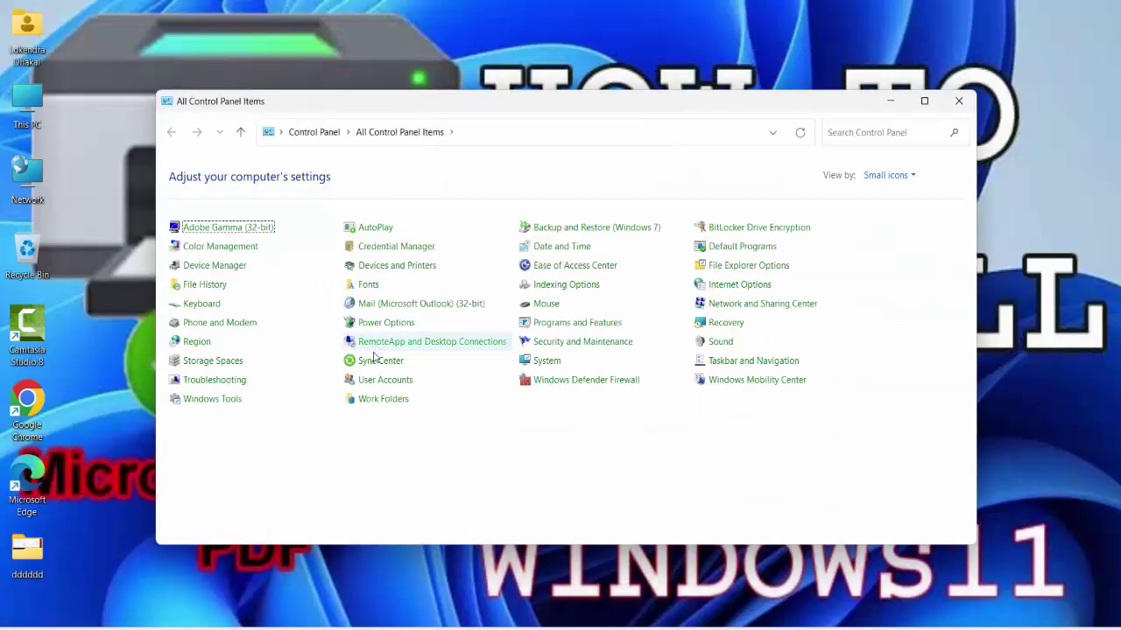
right_click(410, 265)
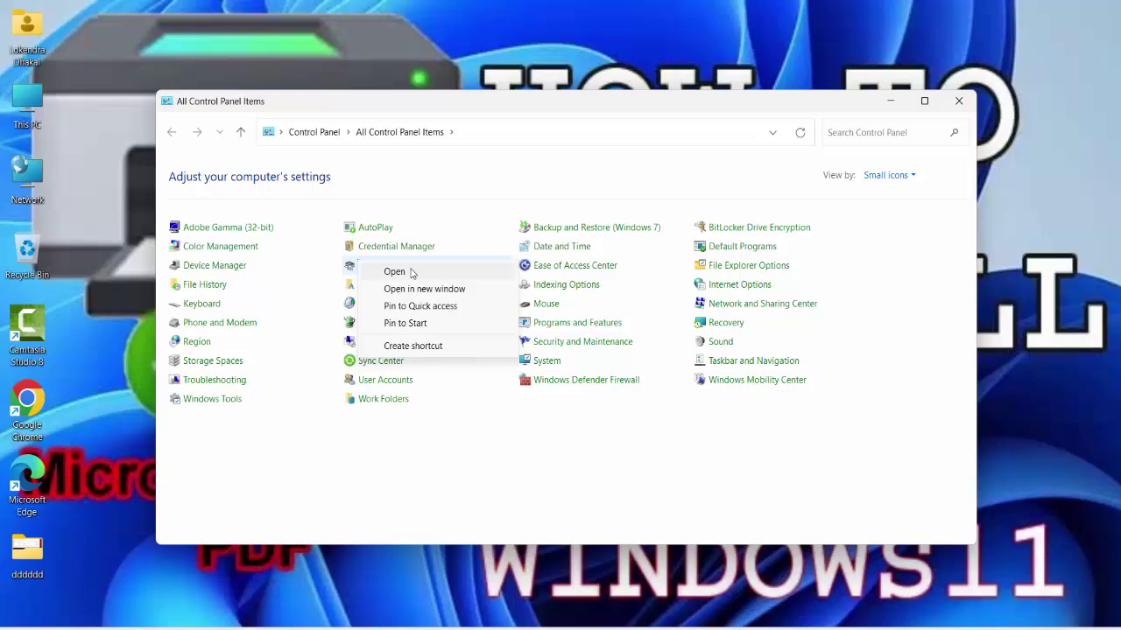
click(394, 272)
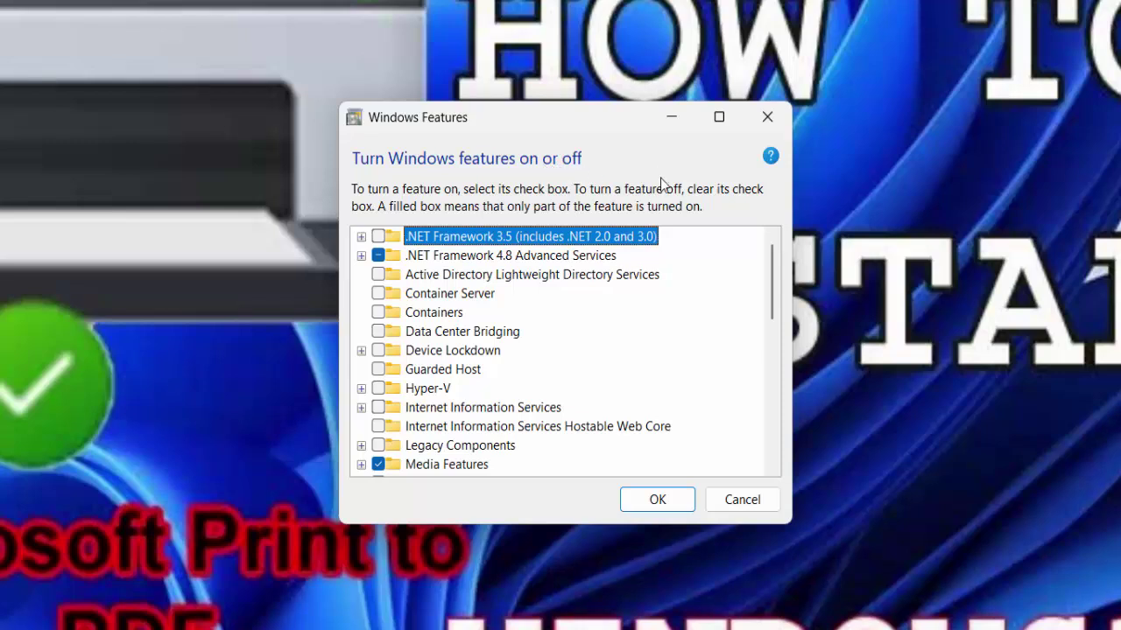
- Enable the Microsoft Print to PDF feature in Windows Features and apply it
drag(772, 307, 763, 344)
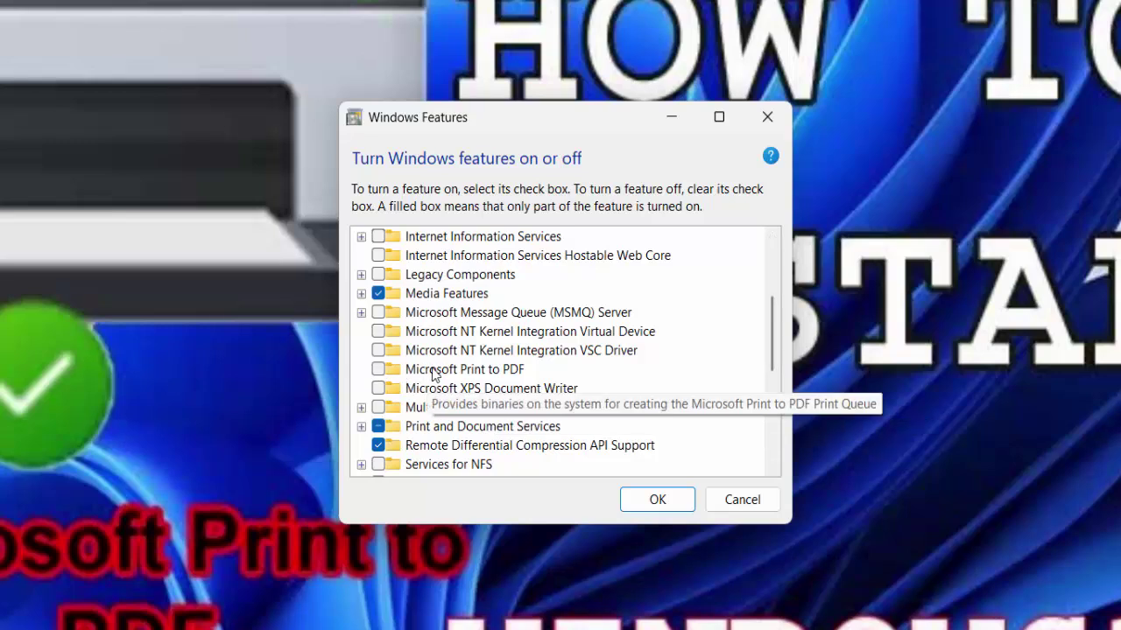
click(378, 369)
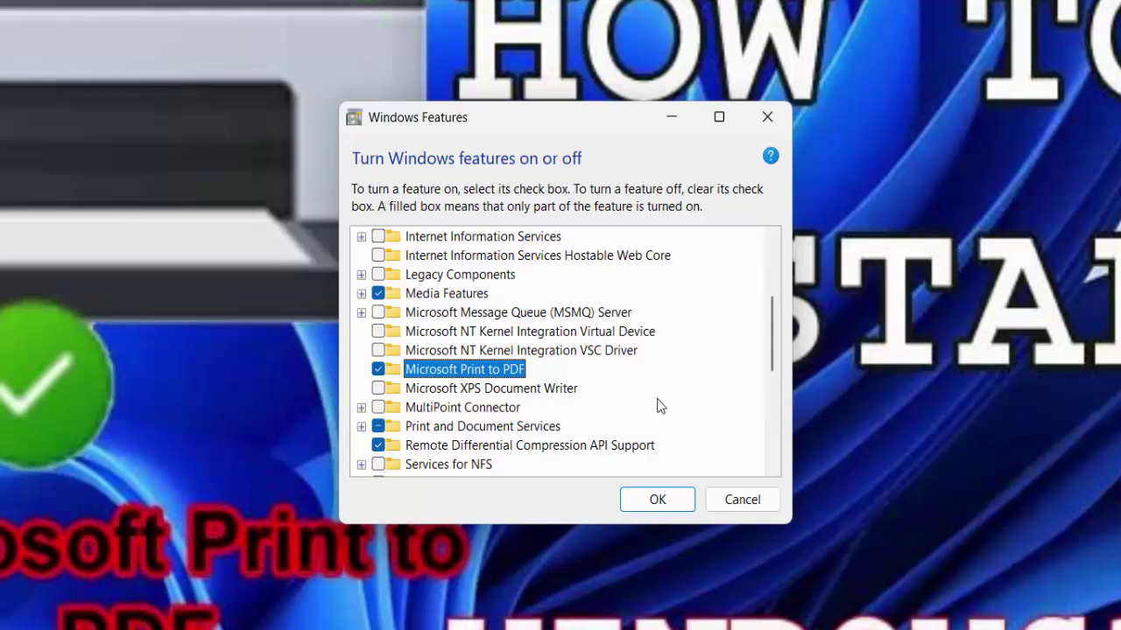
click(657, 500)
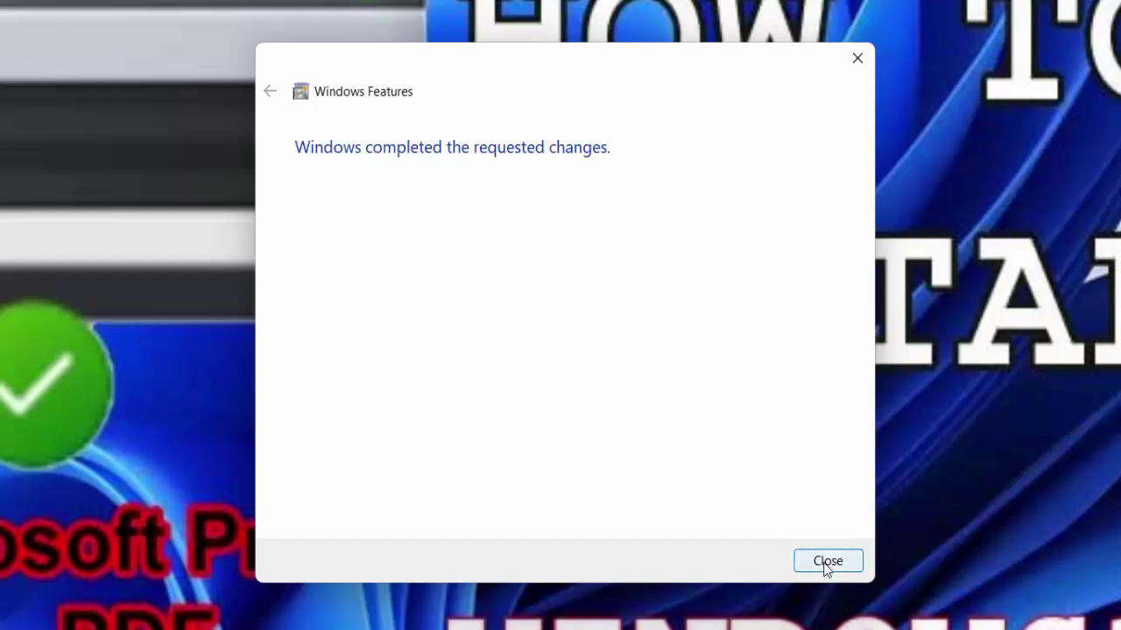
- Make Microsoft Print to PDF the default printer in Devices and Printers, replacing OneNote
click(823, 565)
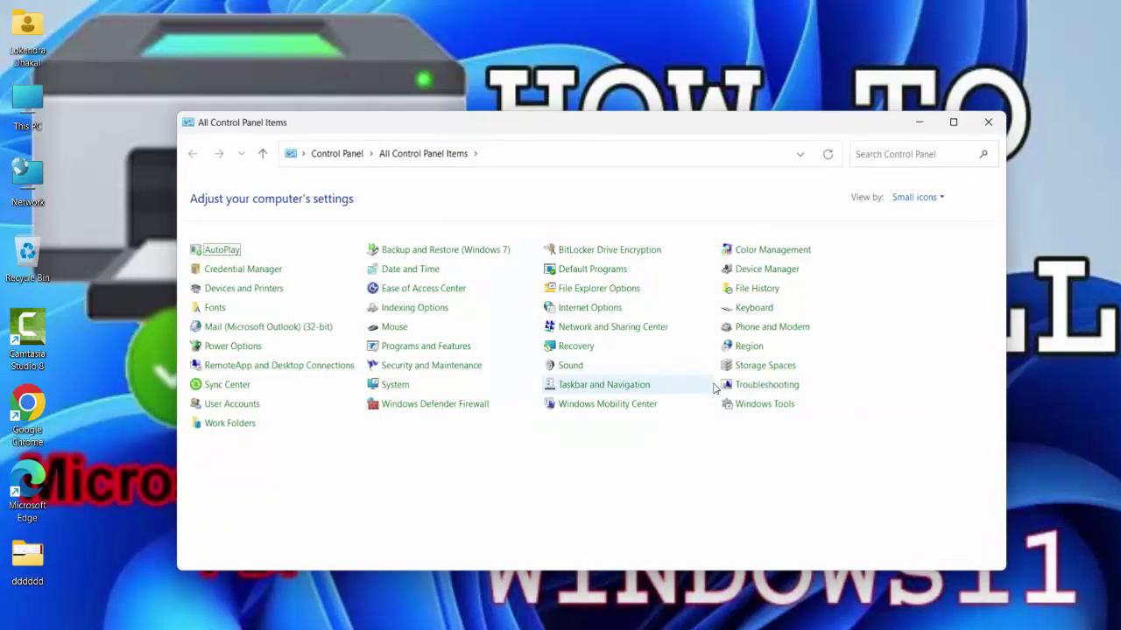
right_click(428, 298)
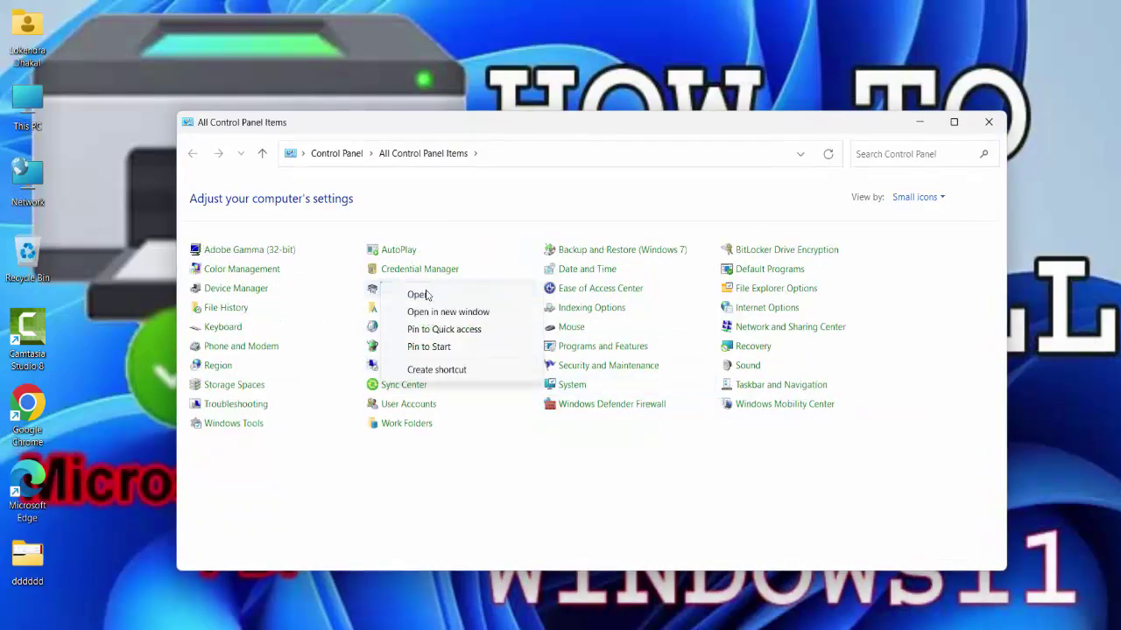
click(429, 296)
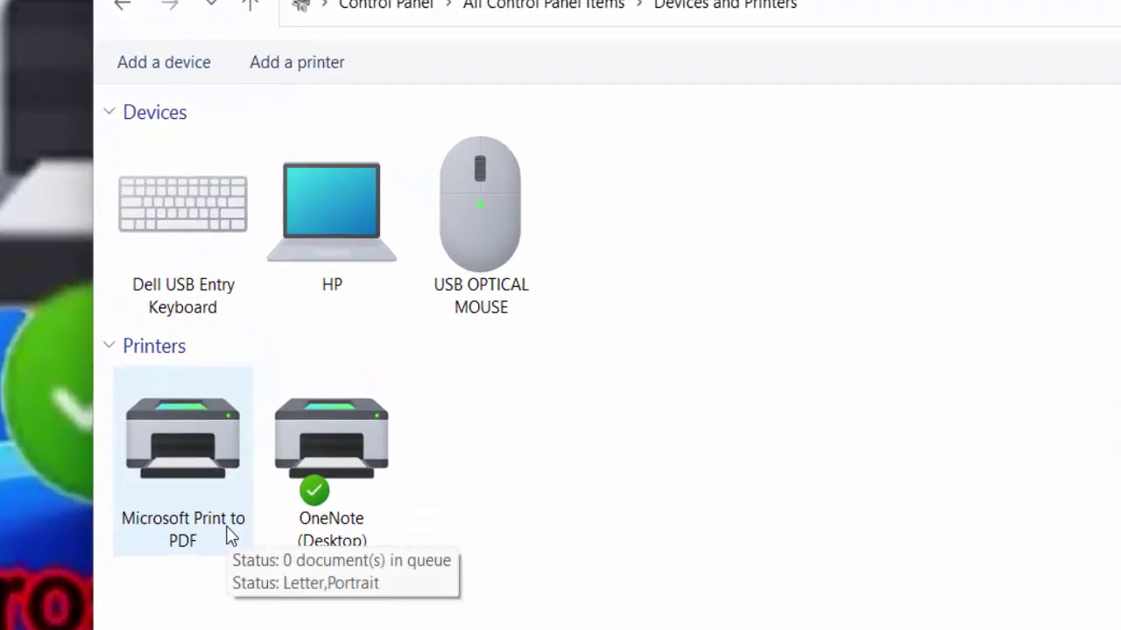
click(209, 454)
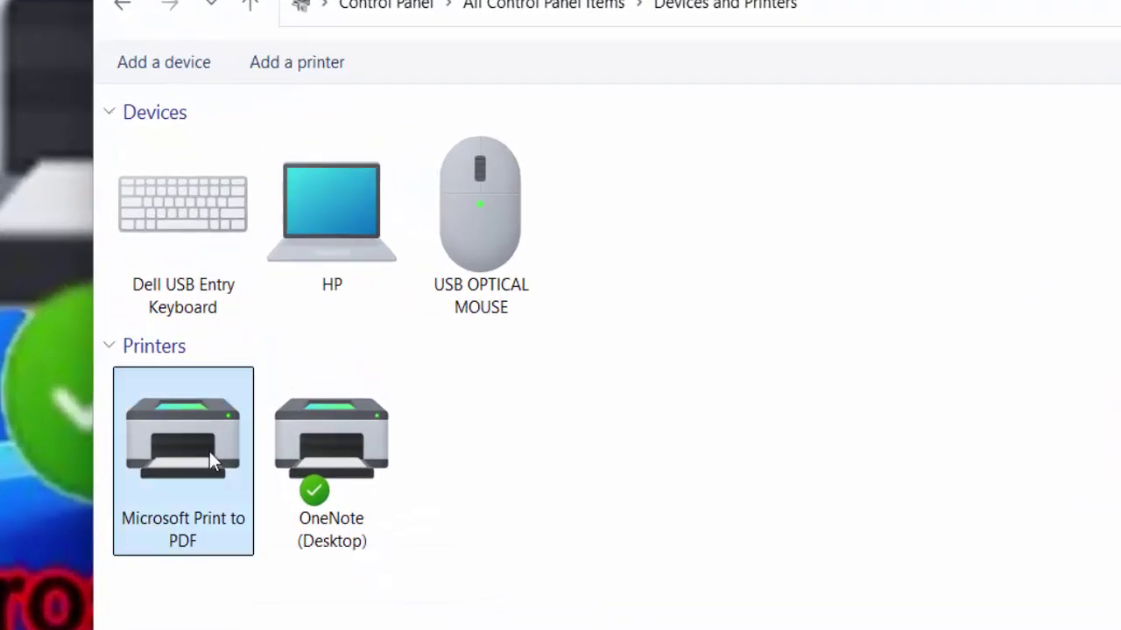
right_click(209, 451)
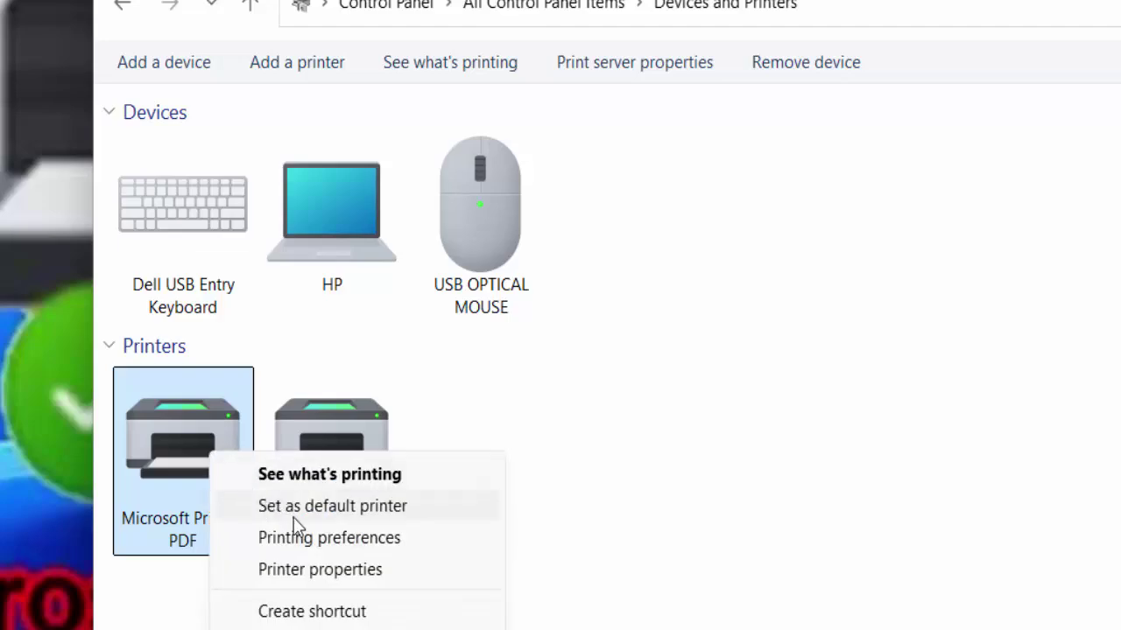
click(295, 504)
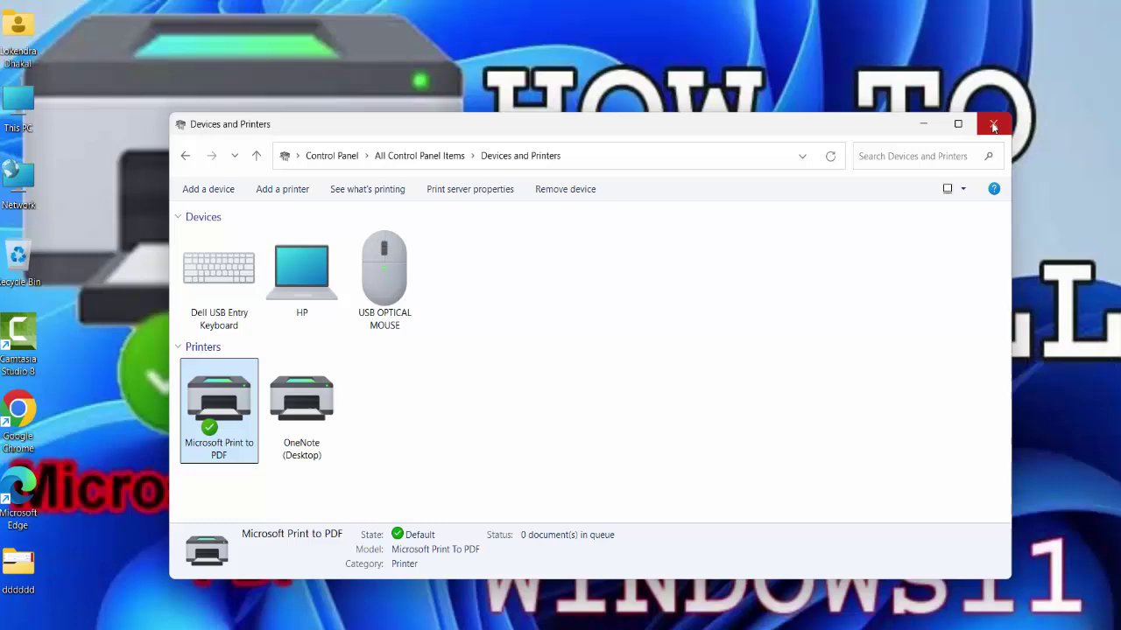
- Launch Notepad with the Run command 'notepad' and type 'this is test of pdf'
click(993, 125)
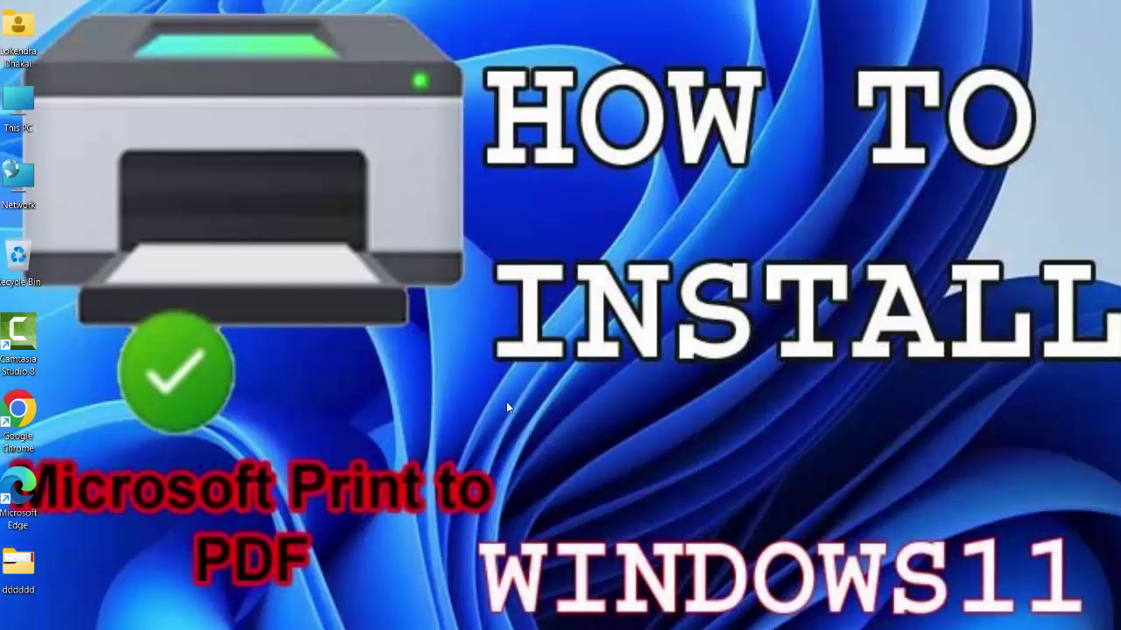
key(super+r)
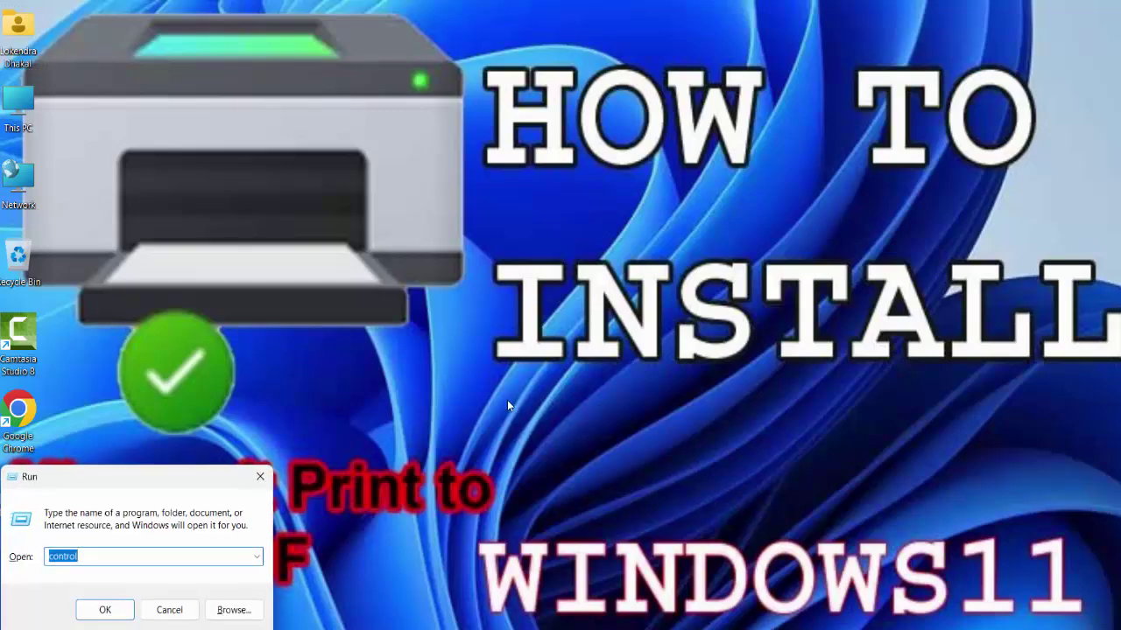
text(notep)
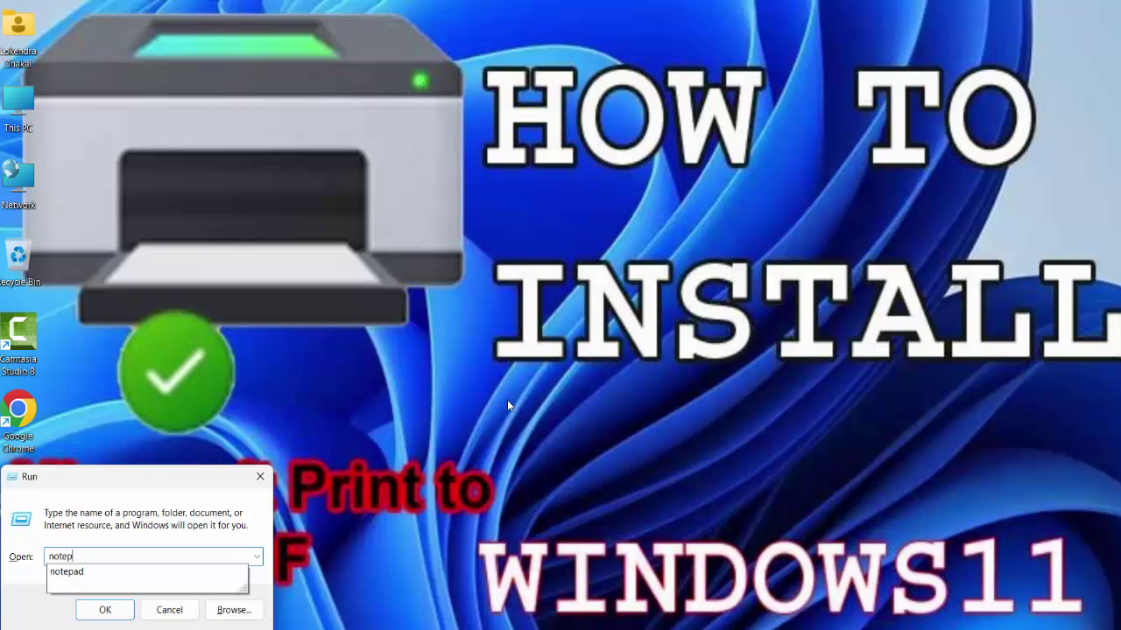
text(ad)
key(Return)
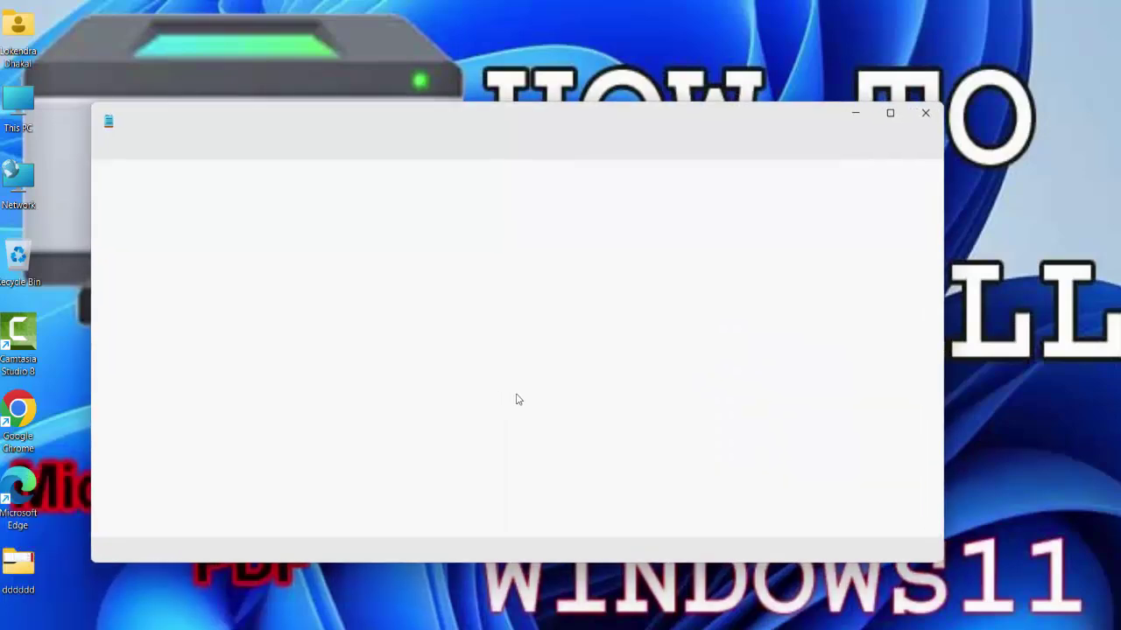
text(t)
text(his)
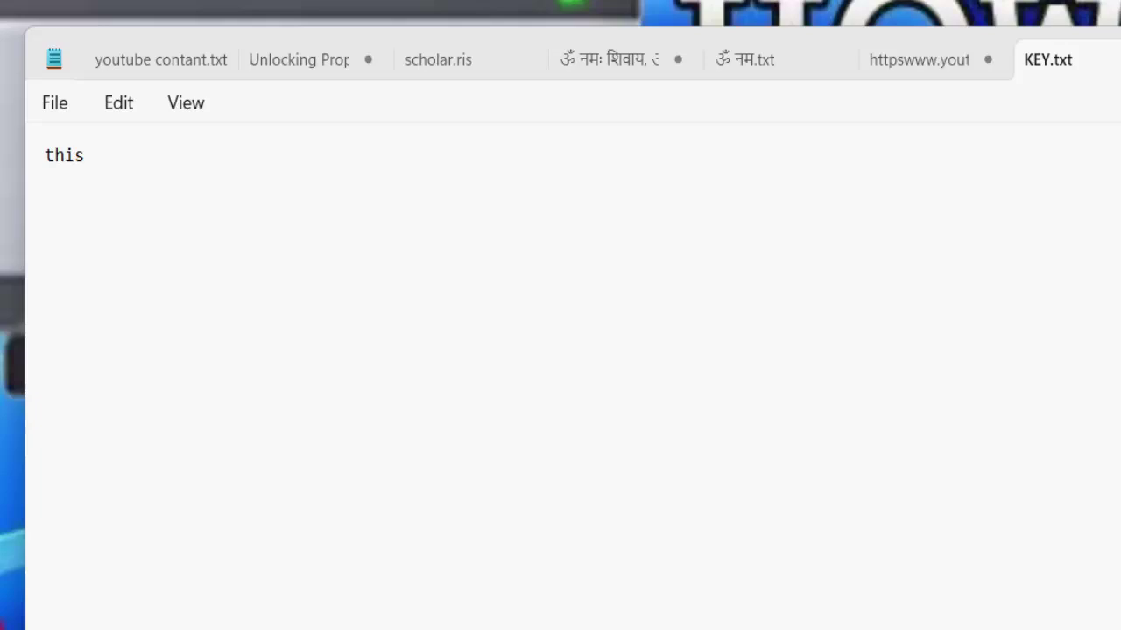
text( is test of p)
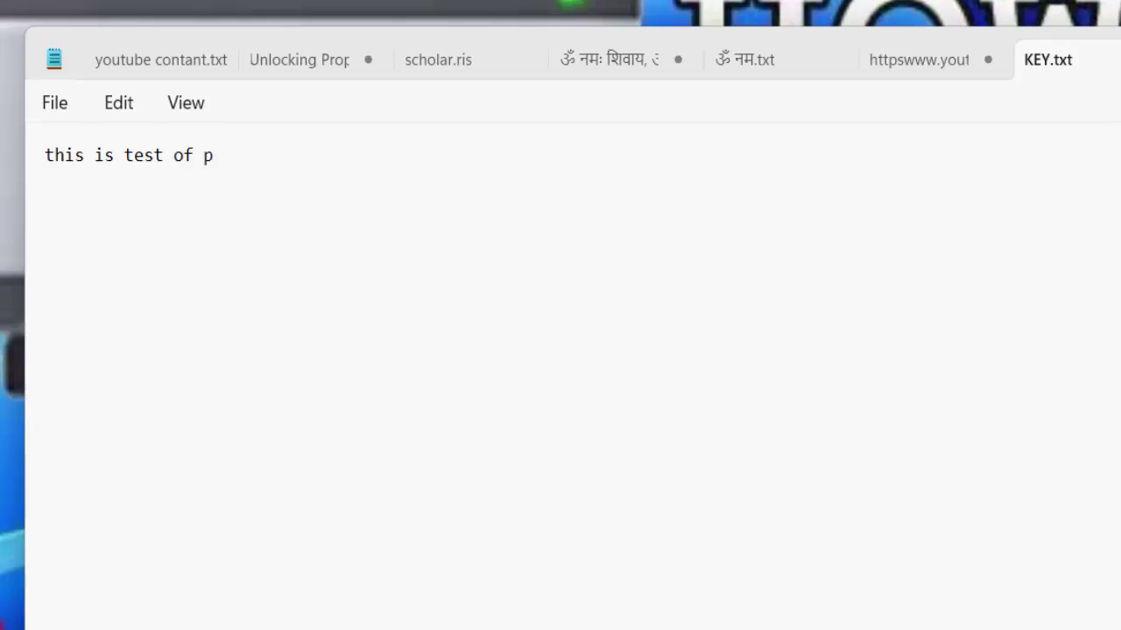
text(df)
- Print the Notepad text to Microsoft Print to PDF in Portrait orientation
click(57, 103)
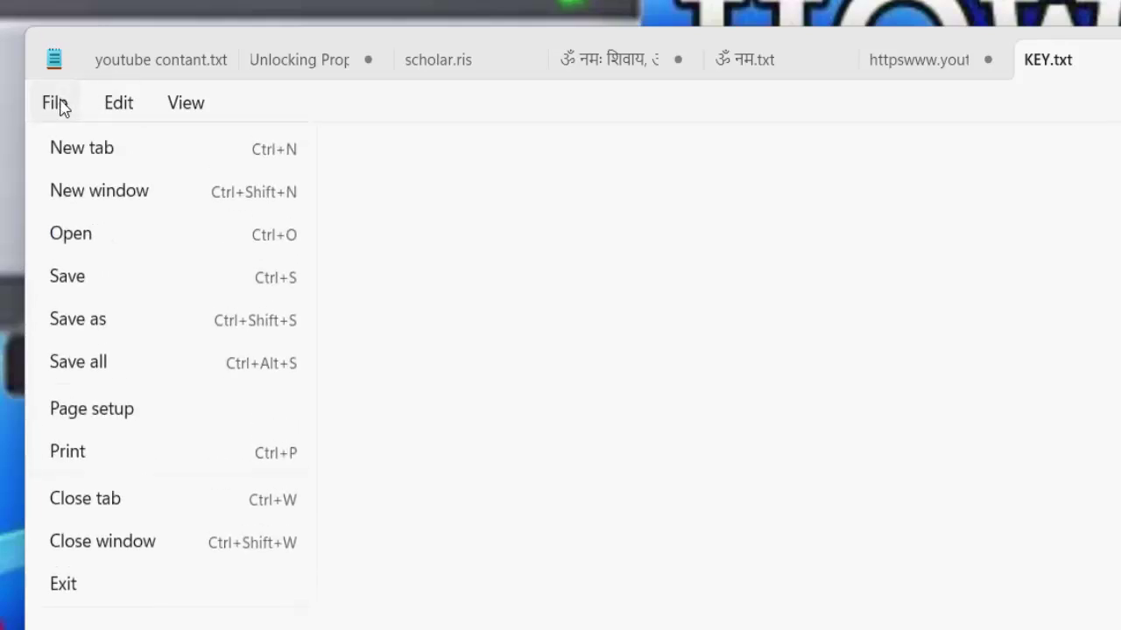
click(97, 470)
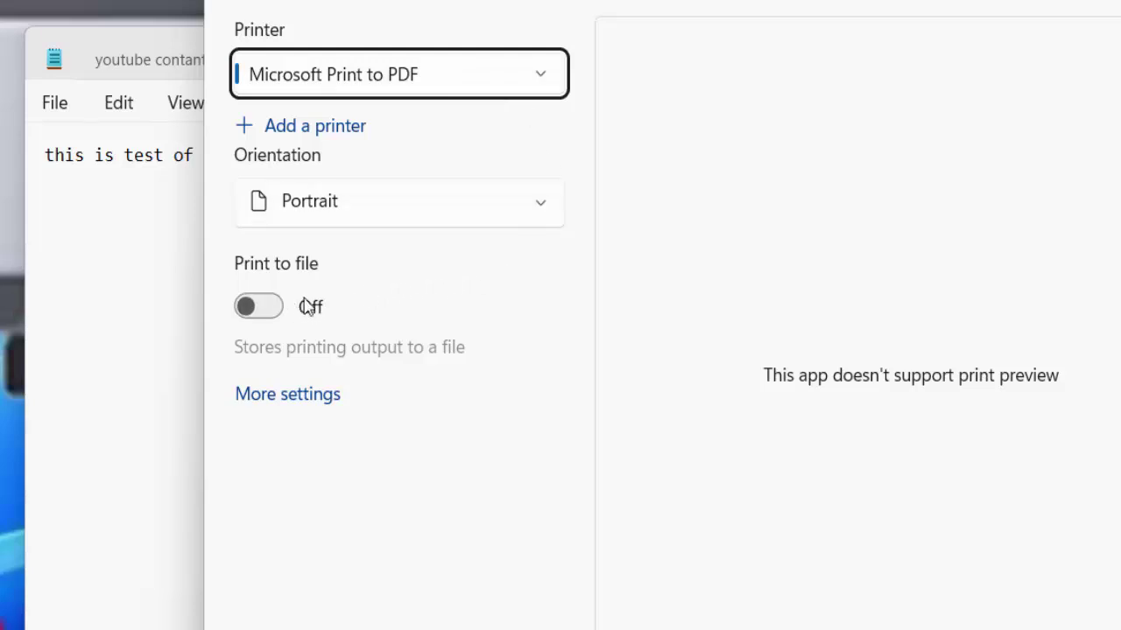
click(496, 203)
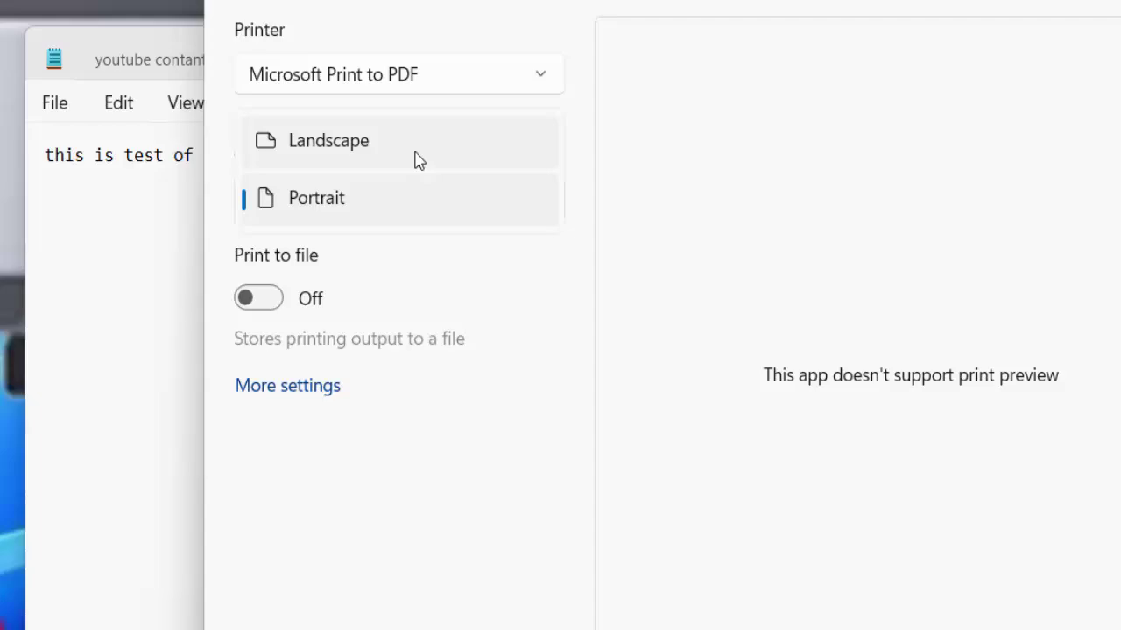
click(434, 210)
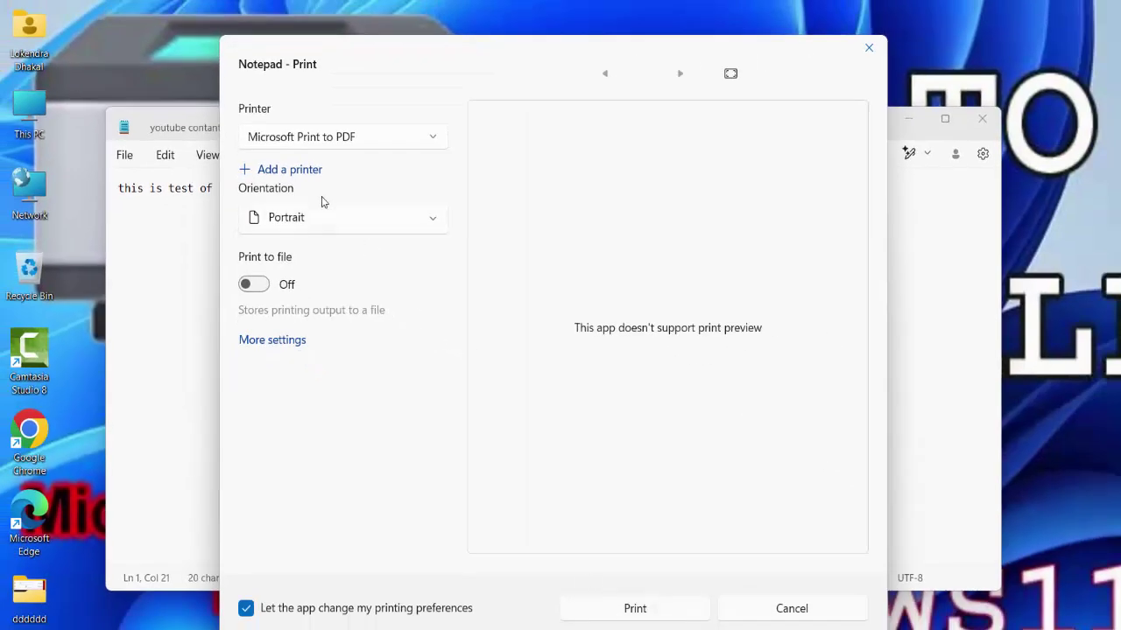
click(638, 608)
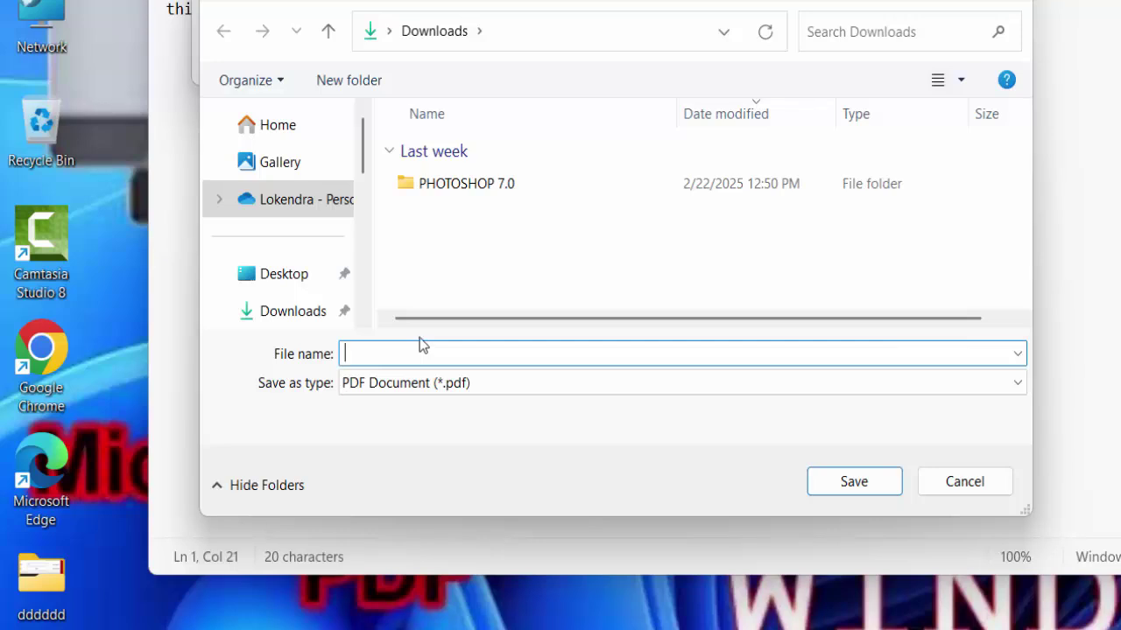
- Save the printed PDF as 'pp' in the Desktop folder
text(pp)
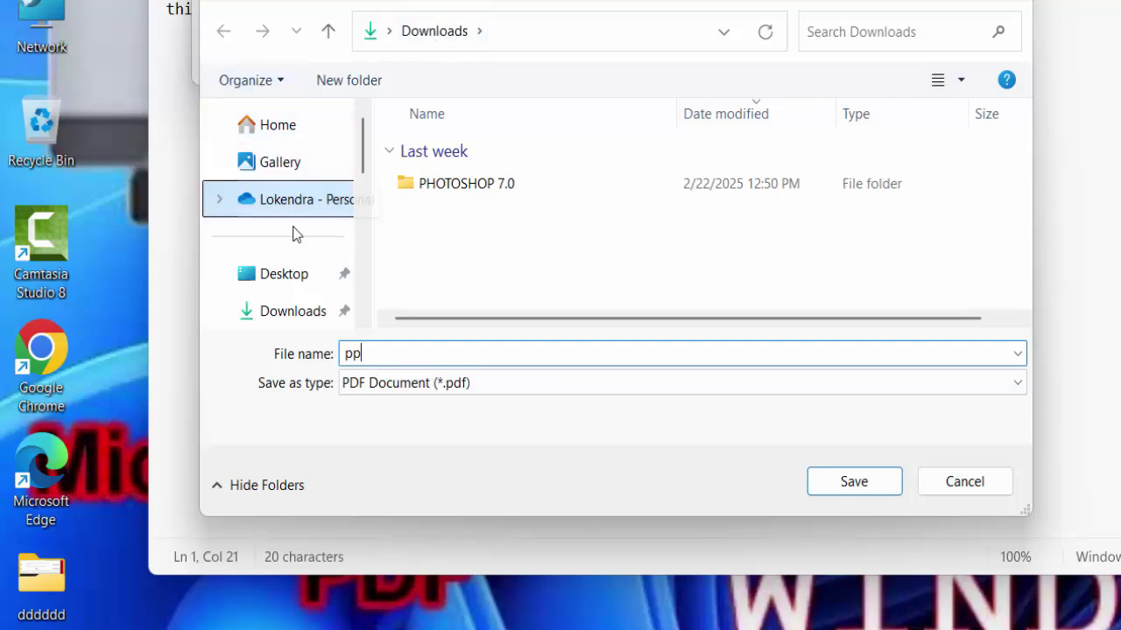
click(284, 275)
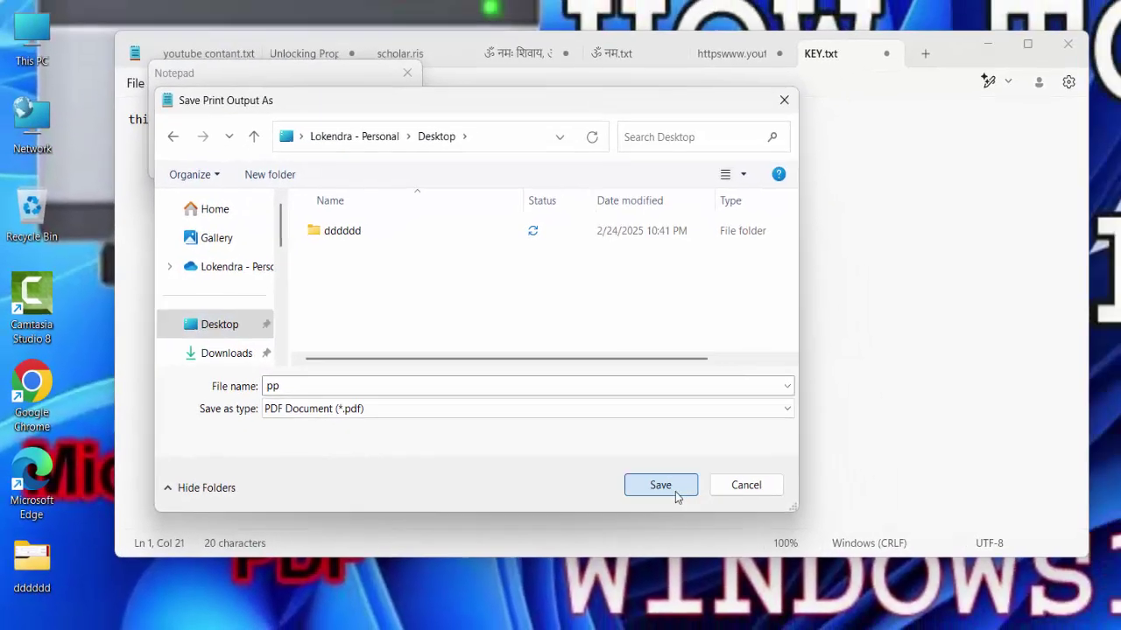
click(674, 492)
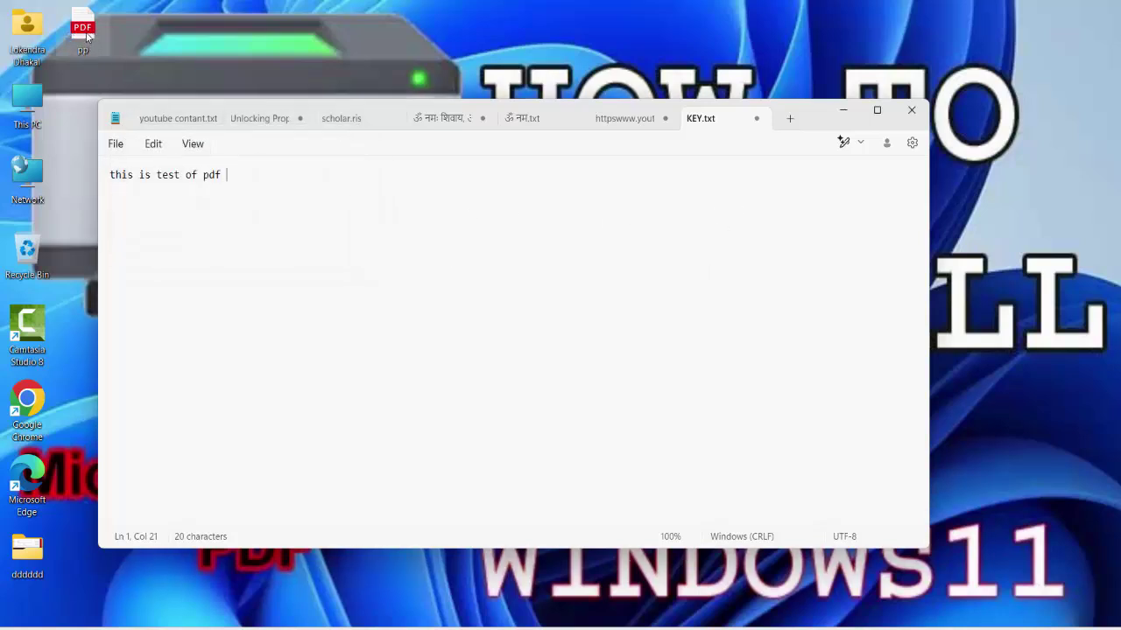
- Close Notepad and open pp.pdf from the desktop in Edge to check its text
click(912, 109)
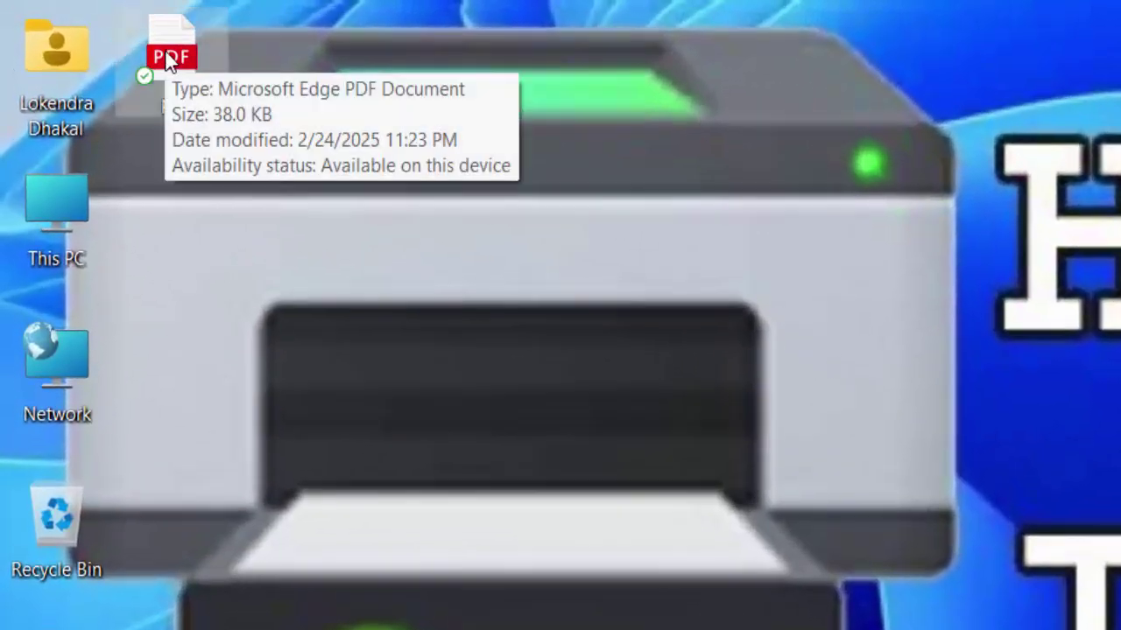
double_click(170, 60)
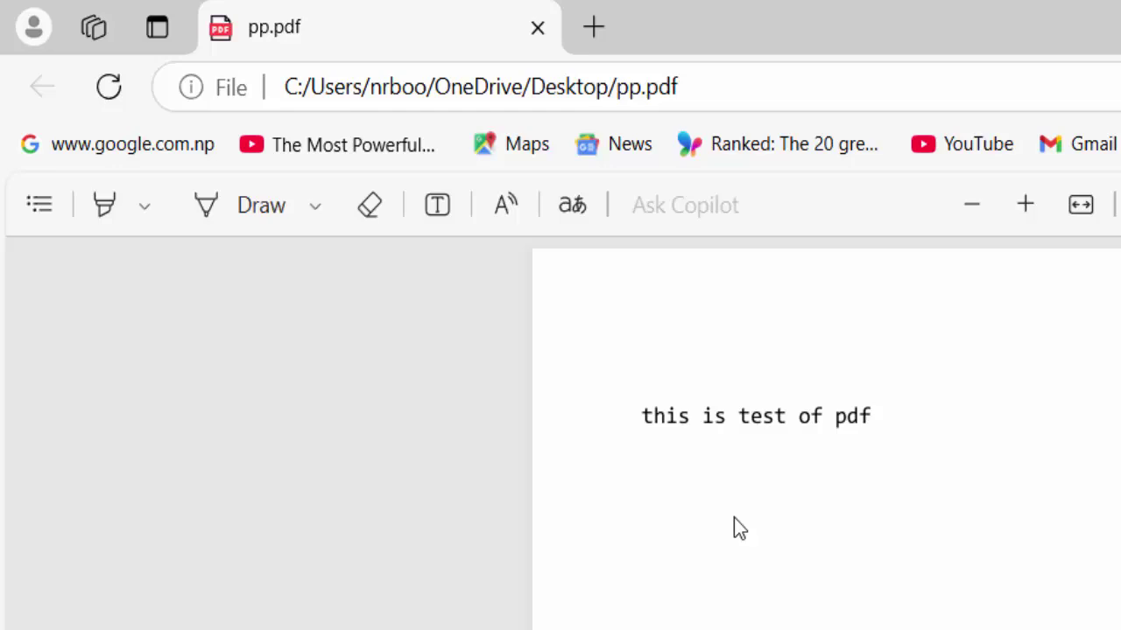